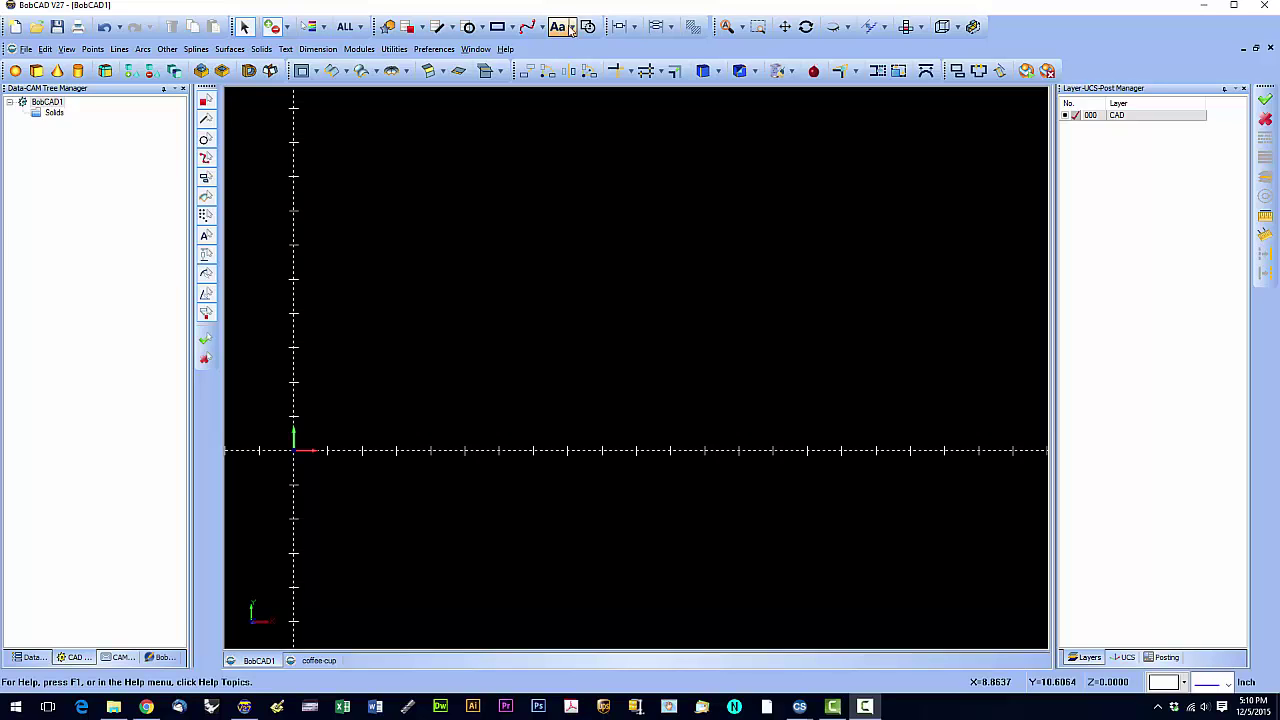
# Step: Create a text entry reading "Trucut" with Vectorize enabled and the font set to Broadway
pyautogui.click(573, 28)
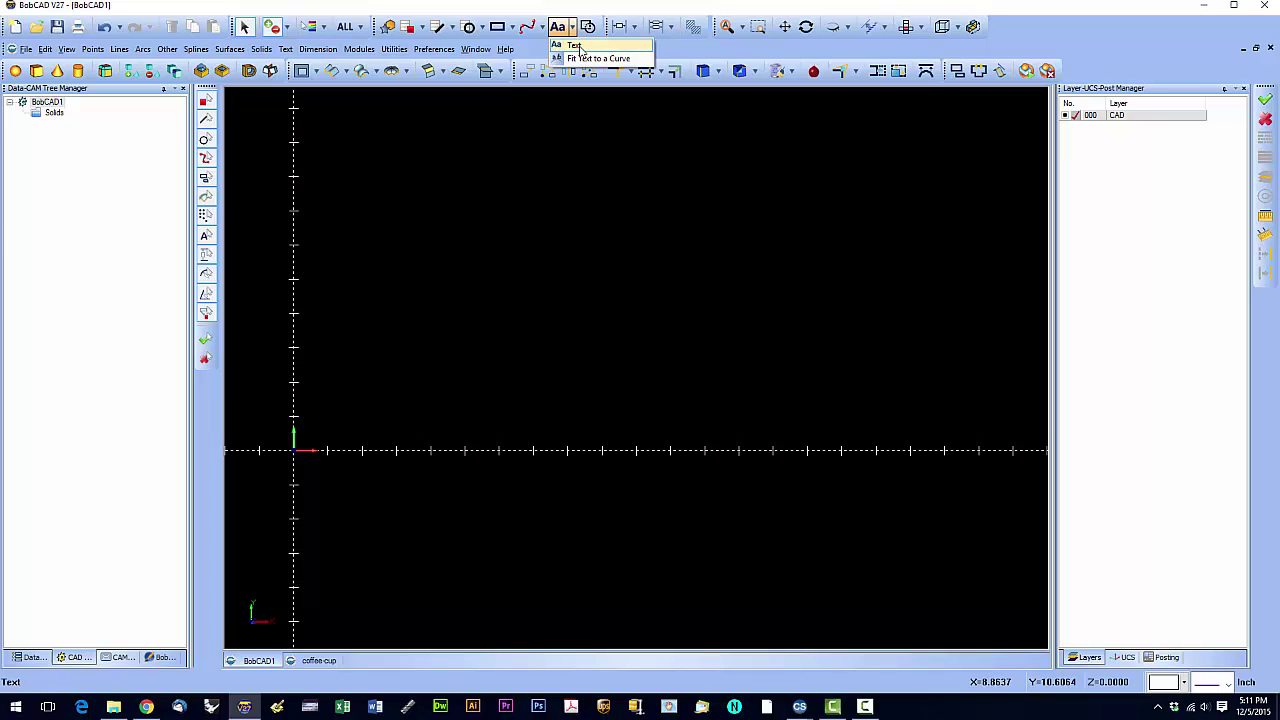
pyautogui.click(575, 46)
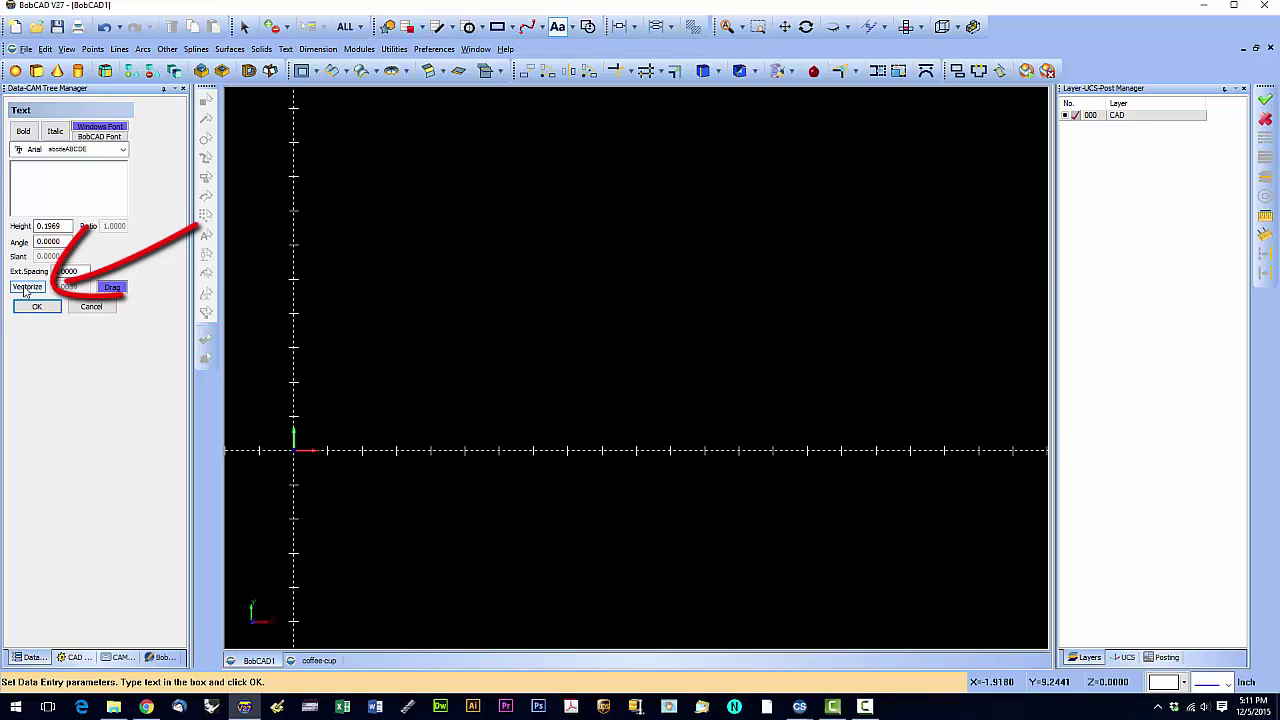
pyautogui.click(27, 287)
pyautogui.click(39, 185)
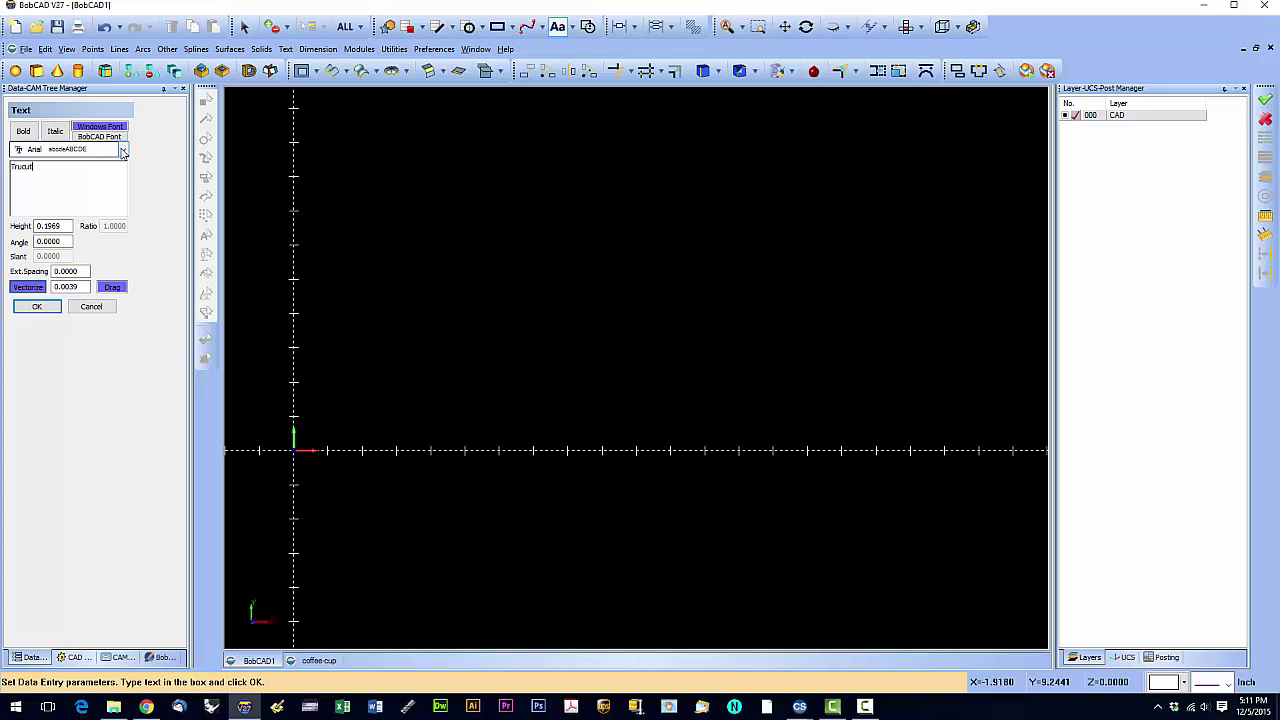
pyautogui.click(122, 150)
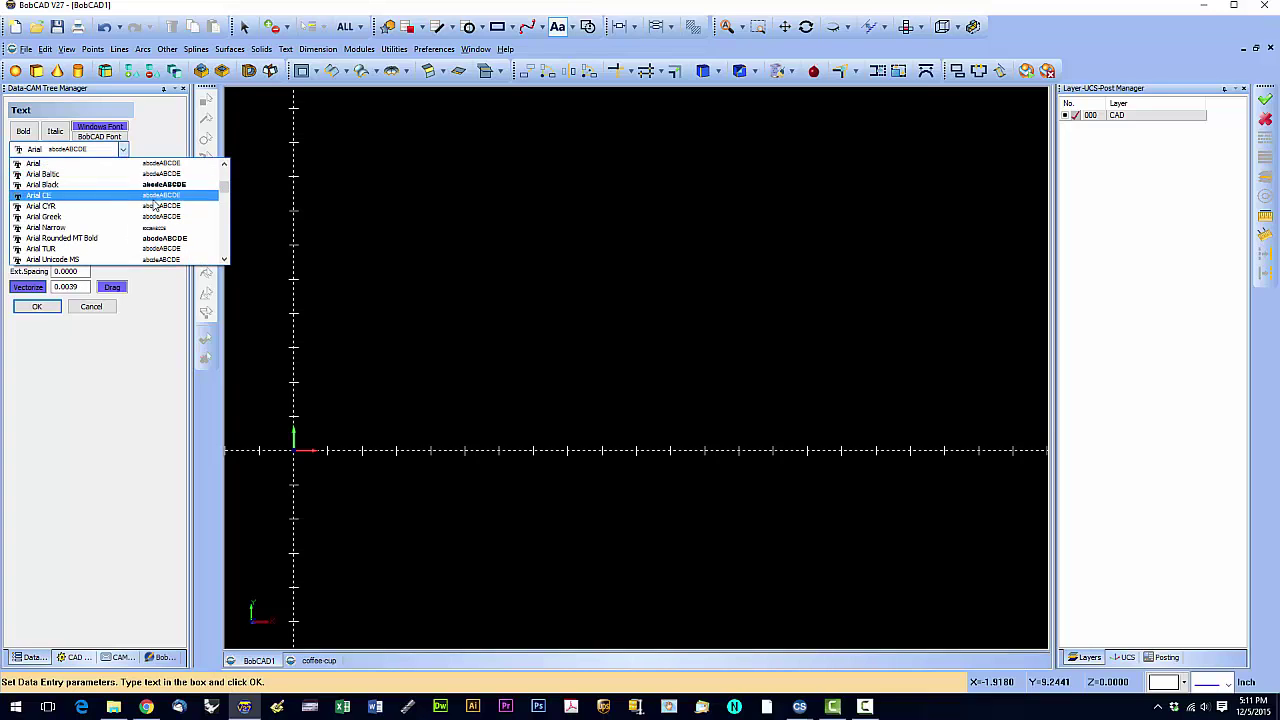
pyautogui.moveTo(225, 192); pyautogui.dragTo(225, 199)
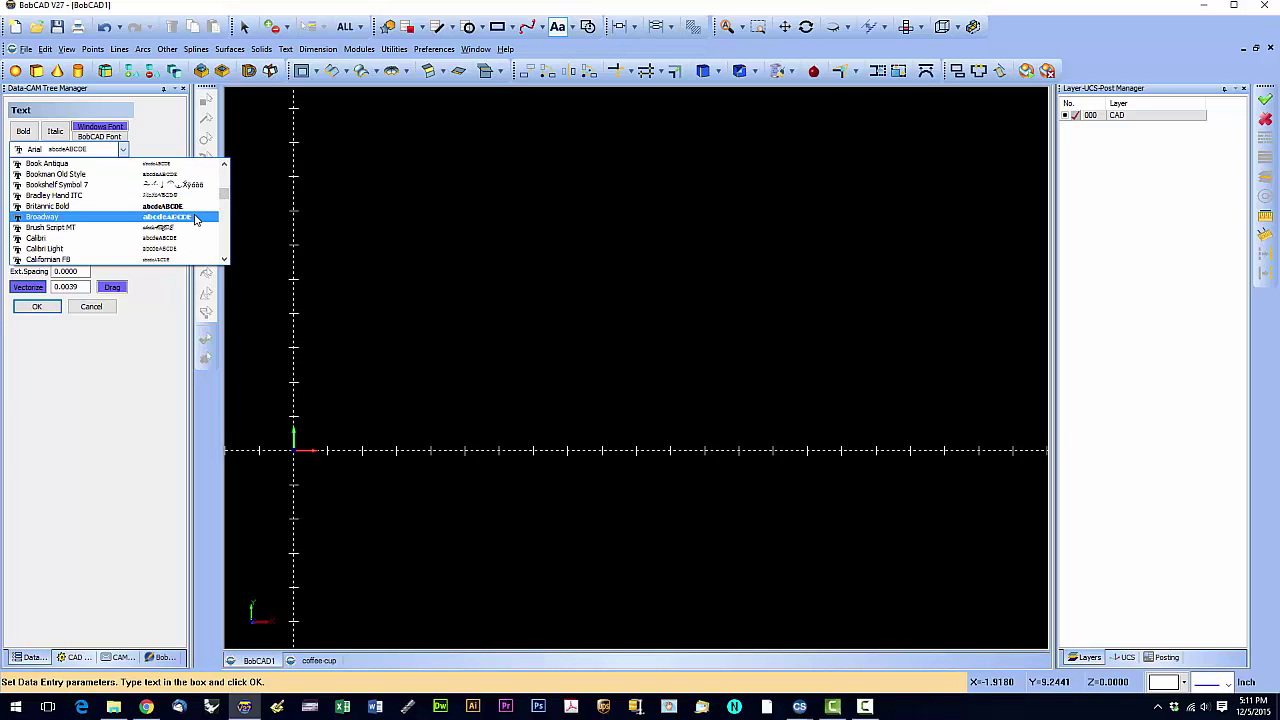
pyautogui.click(196, 219)
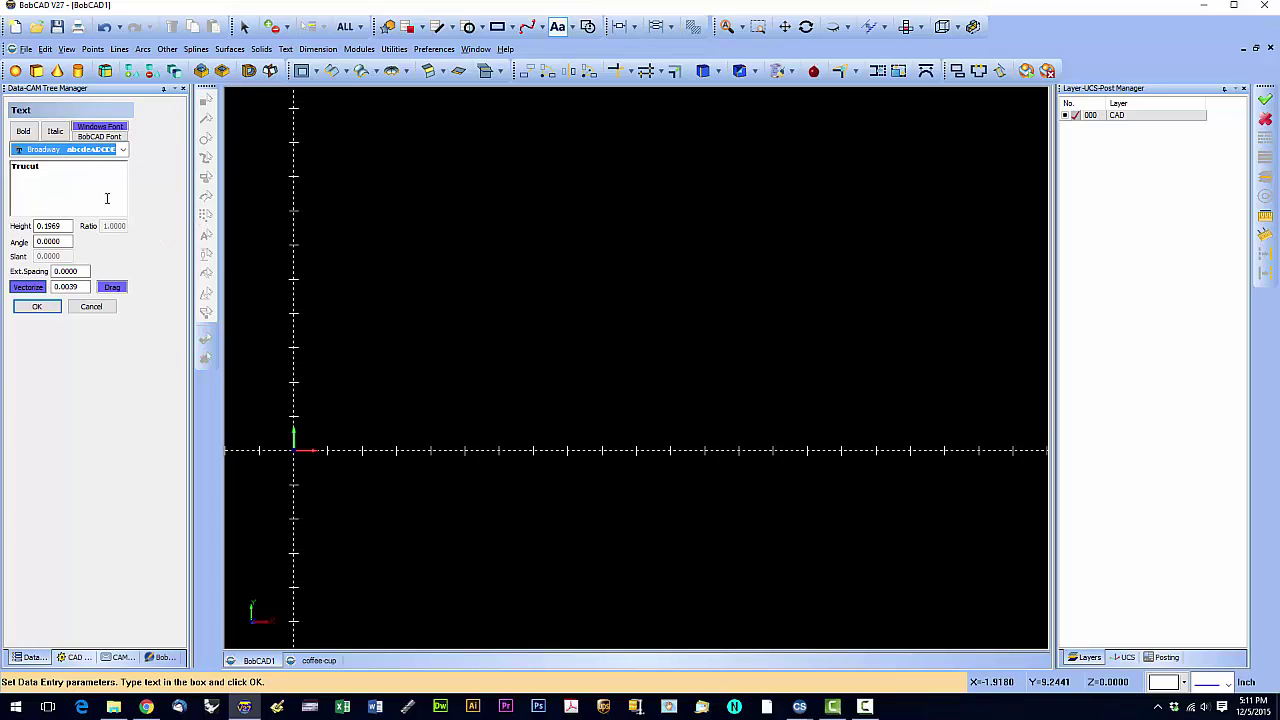
# Step: Set the text height to 3 inches and accept the parameters to preview its placement
pyautogui.click(59, 226)
pyautogui.moveTo(66, 226); pyautogui.dragTo(30, 226)
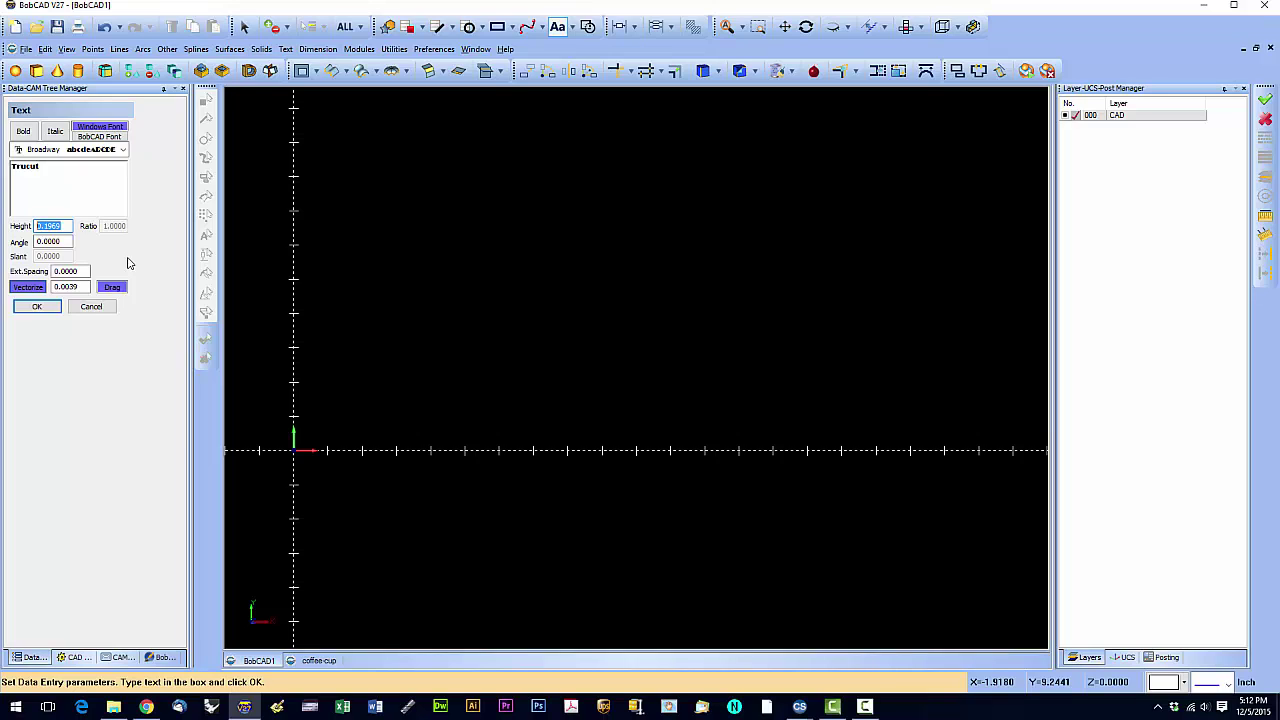
pyautogui.write('3')
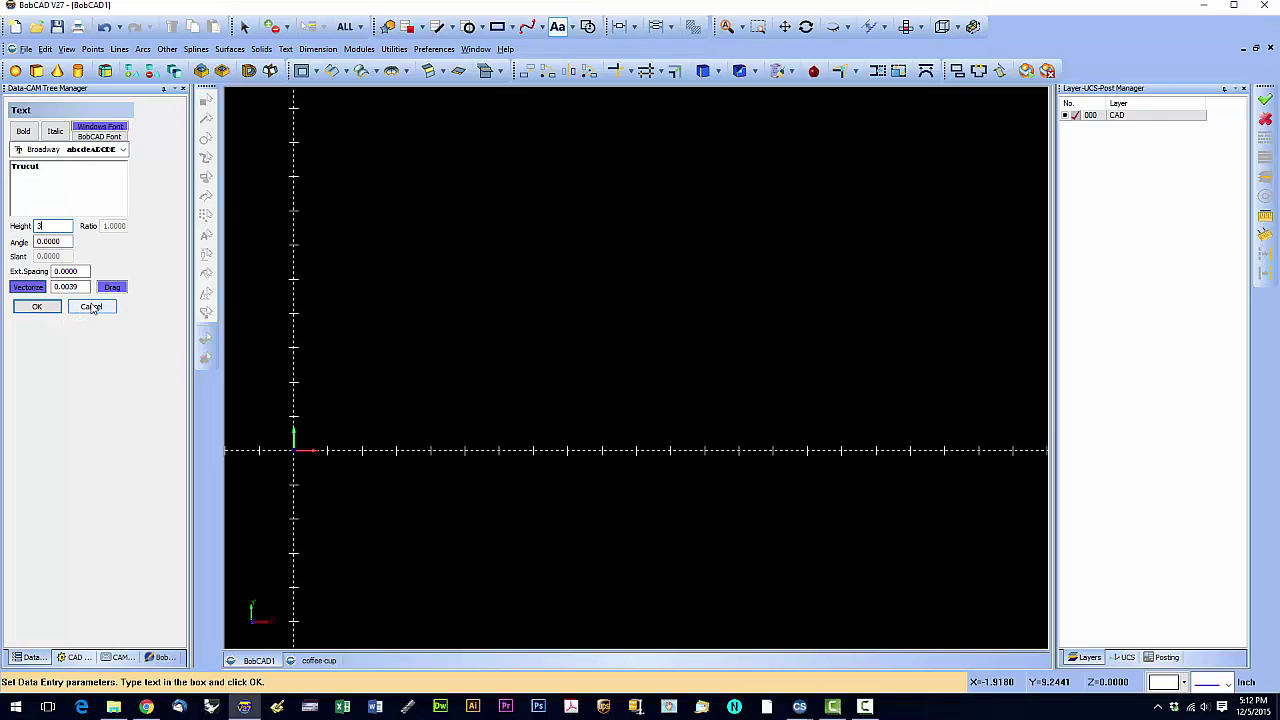
pyautogui.press('Tab')
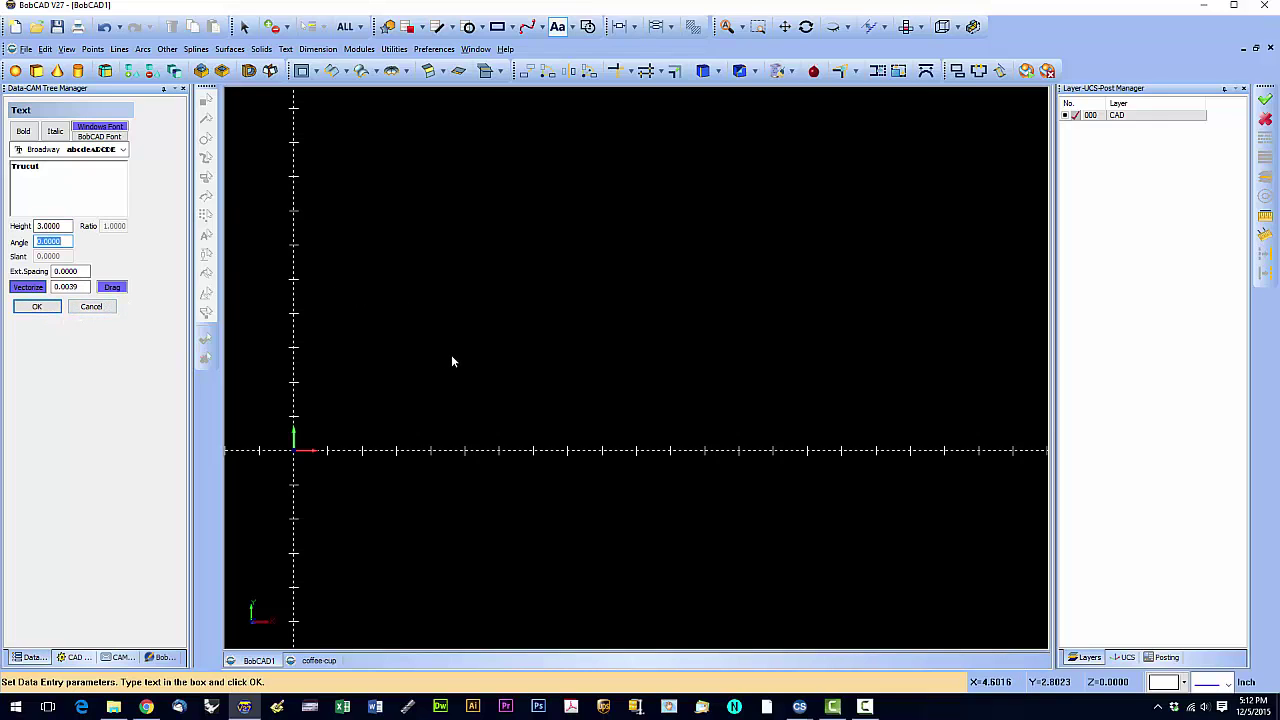
pyautogui.press('Tab')
pyautogui.press('Tab')
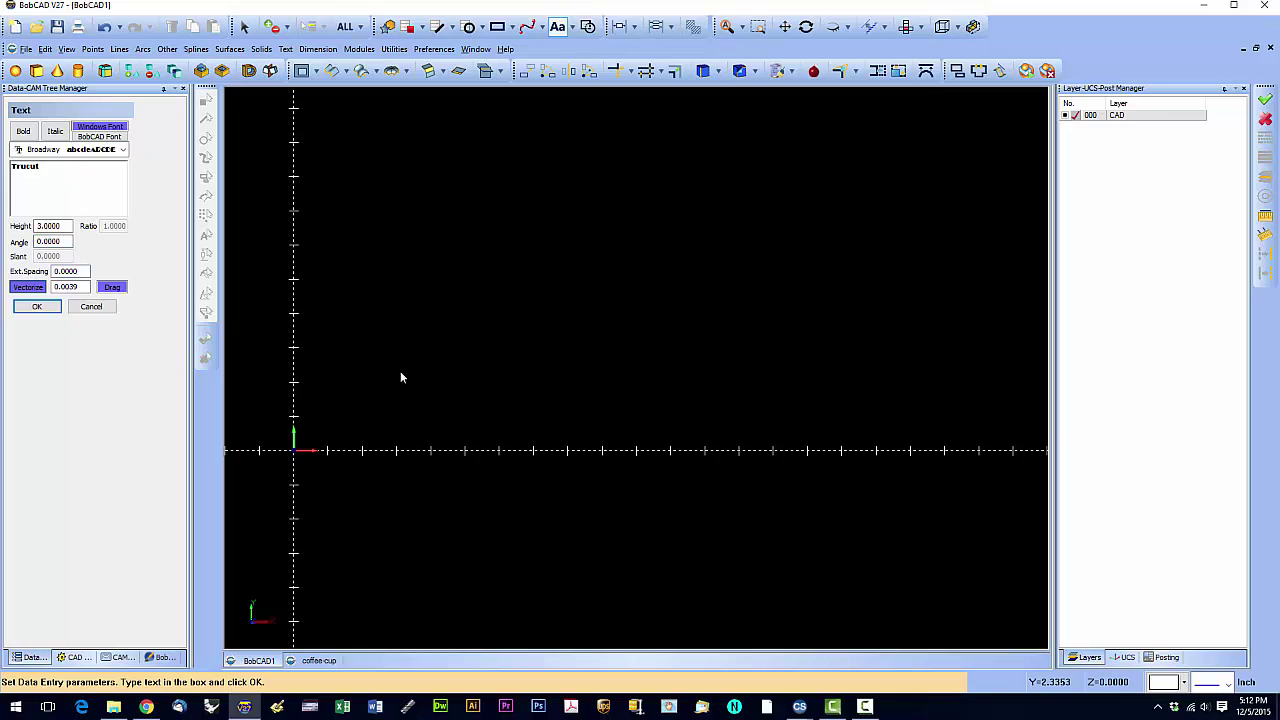
pyautogui.click(36, 307)
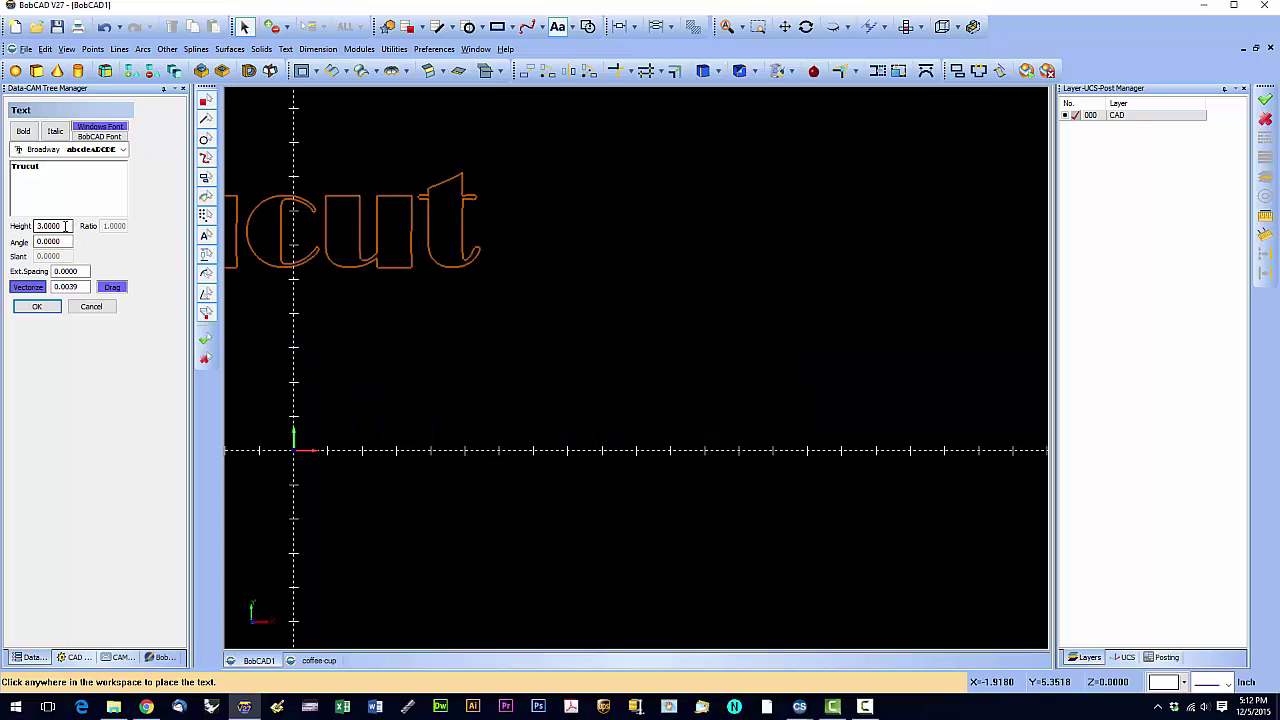
# Step: Change the height of the Trucut text to 4 inches
pyautogui.moveTo(65, 226); pyautogui.dragTo(16, 224)
pyautogui.write('4')
pyautogui.press('Tab')
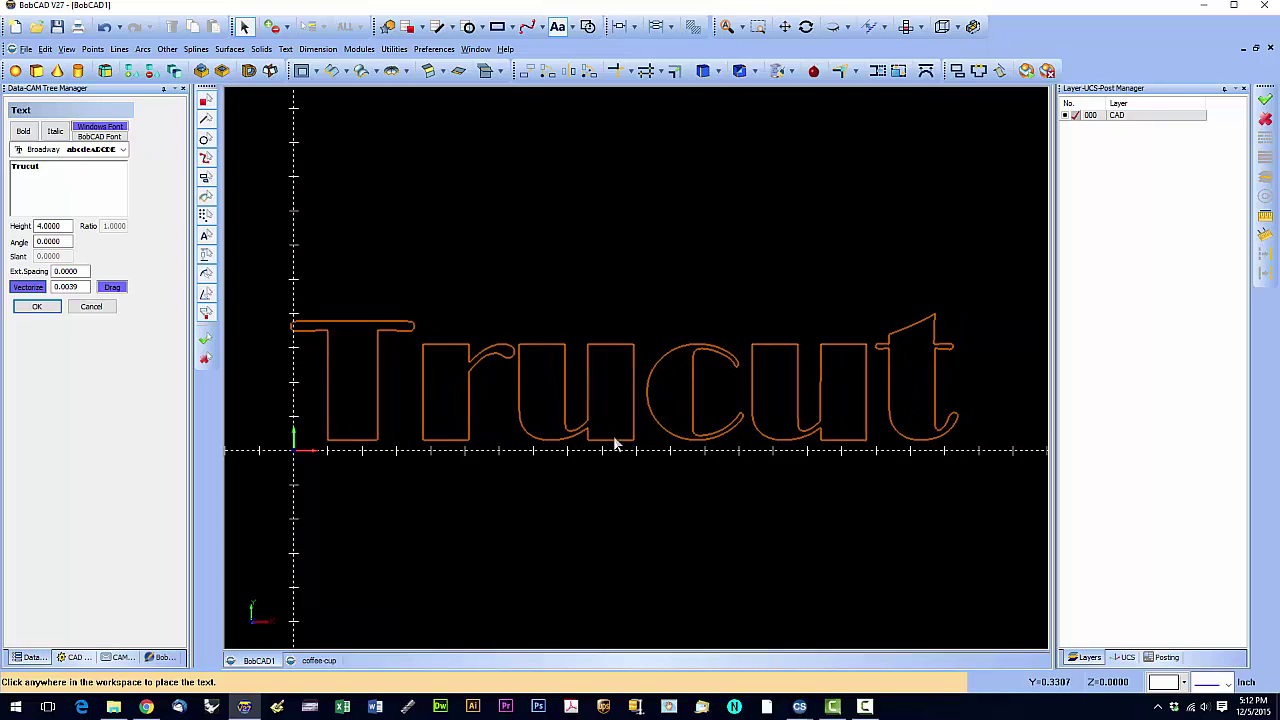
# Step: Set the angle of the Trucut text to 45 degrees and preview it
pyautogui.click(52, 241)
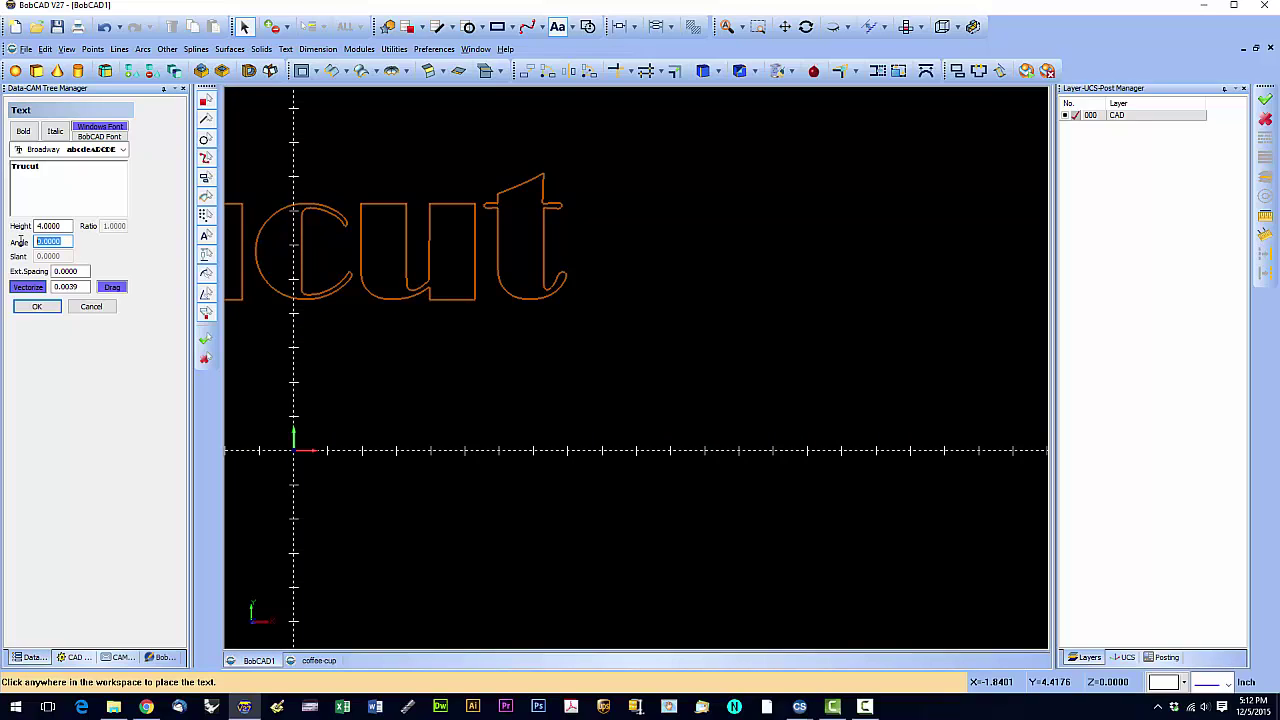
pyautogui.write('45')
pyautogui.click(37, 306)
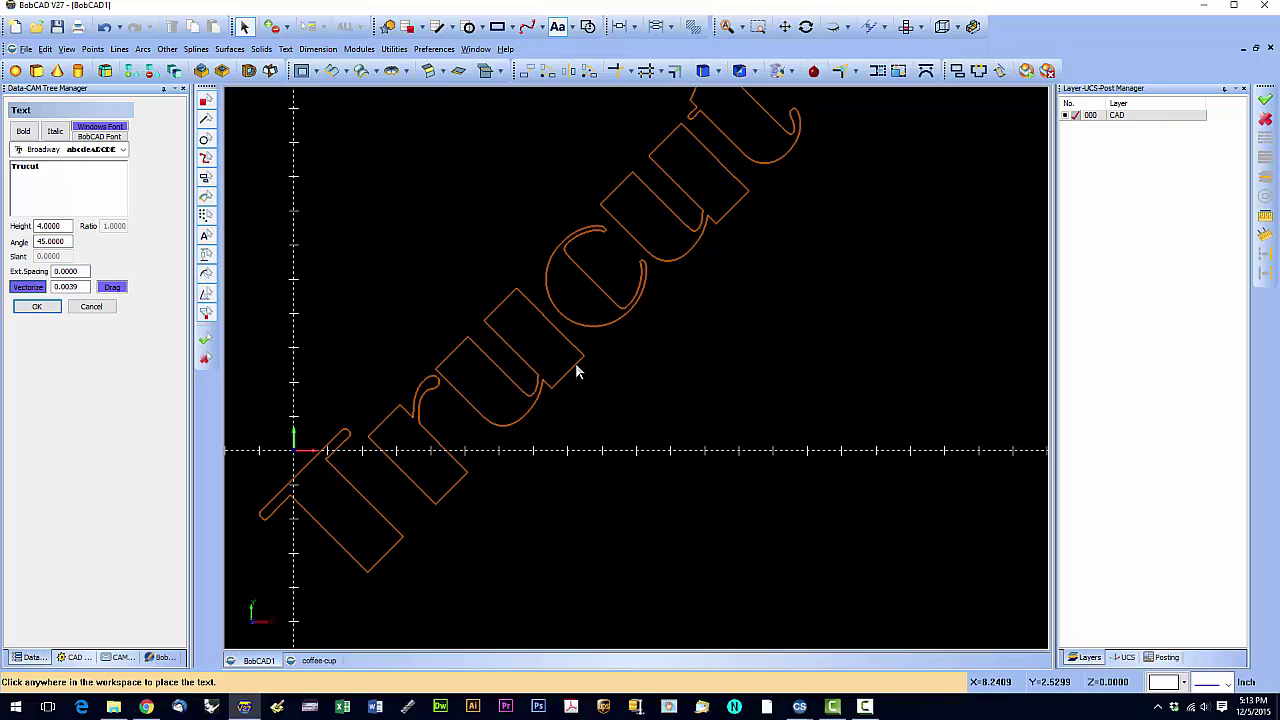
# Step: Set the text angle to 0 and place Trucut just above the X axis, starting beside the Y axis
pyautogui.doubleClick(50, 241)
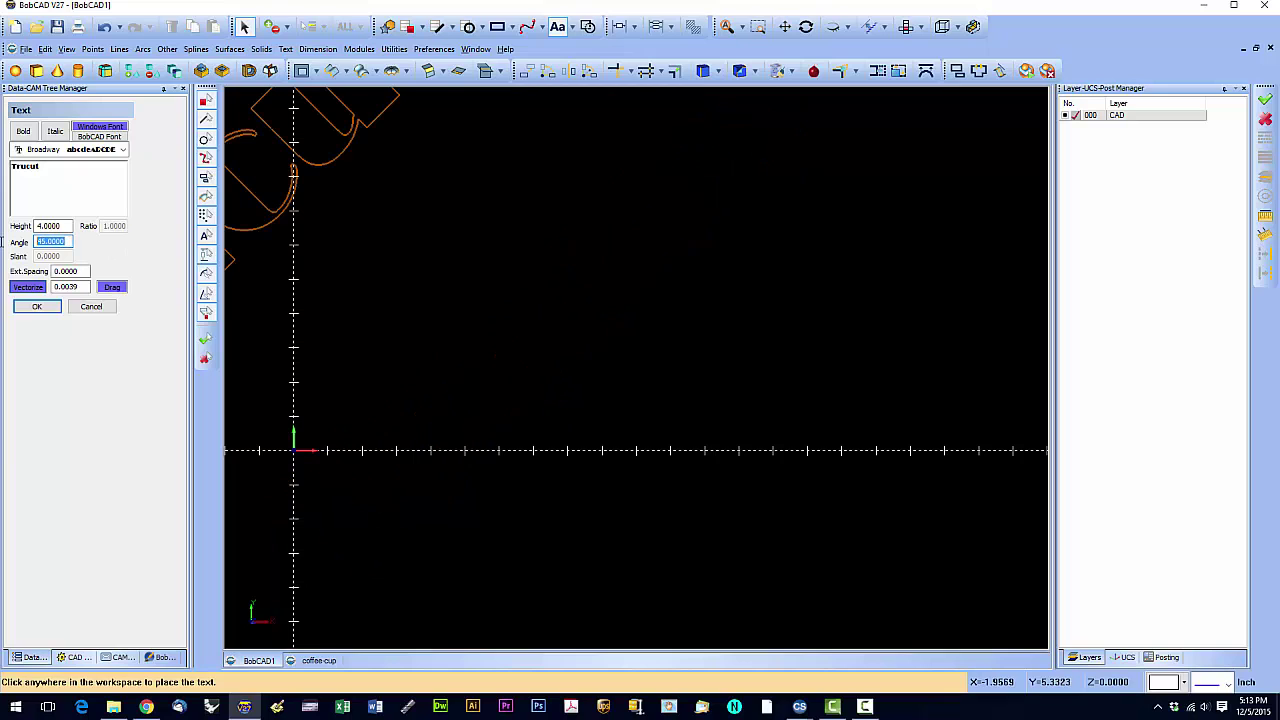
pyautogui.write('0')
pyautogui.press('Tab')
pyautogui.click(36, 308)
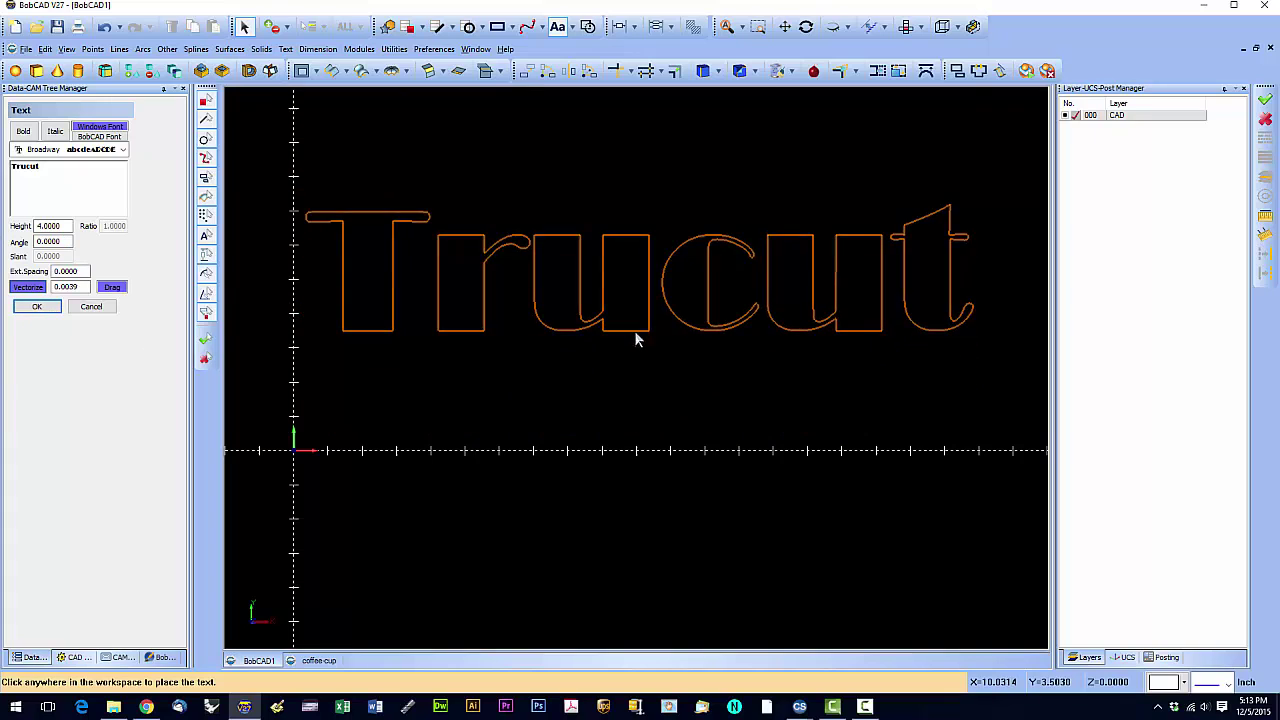
pyautogui.click(634, 437)
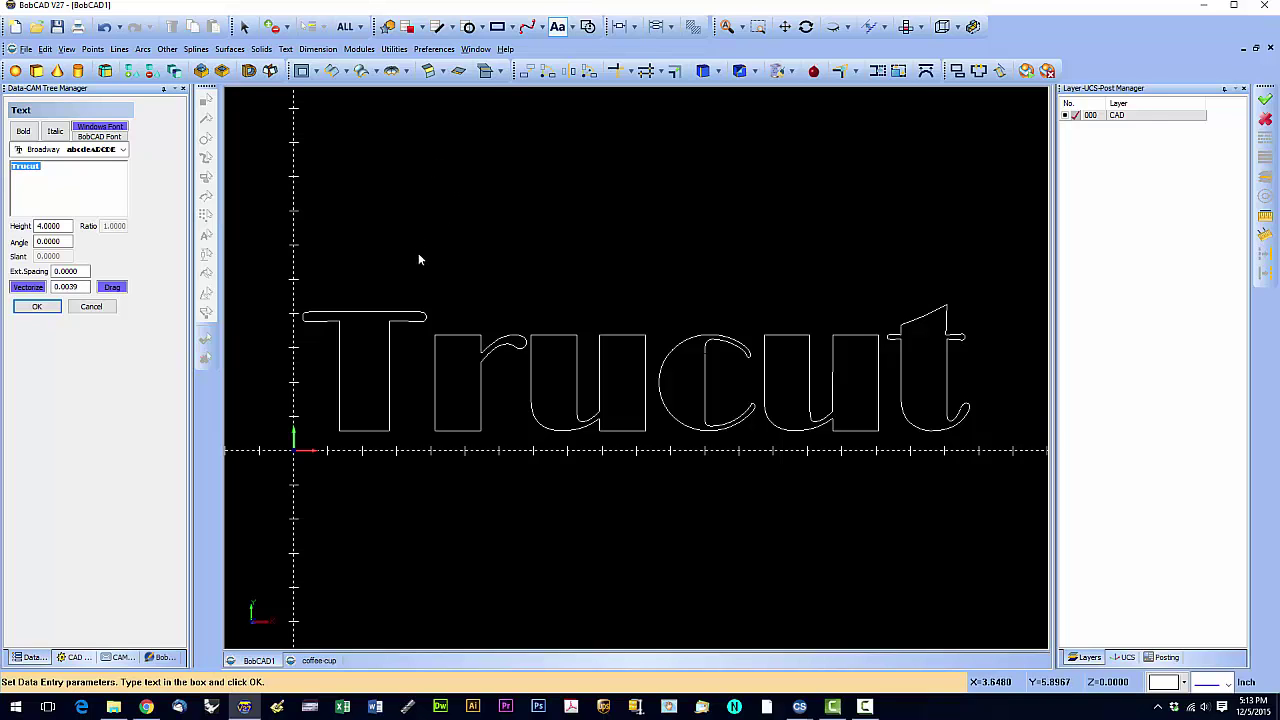
pyautogui.scroll(-3, 426, 272)
pyautogui.scroll(1, 463, 93)
pyautogui.scroll(3, 465, 100)
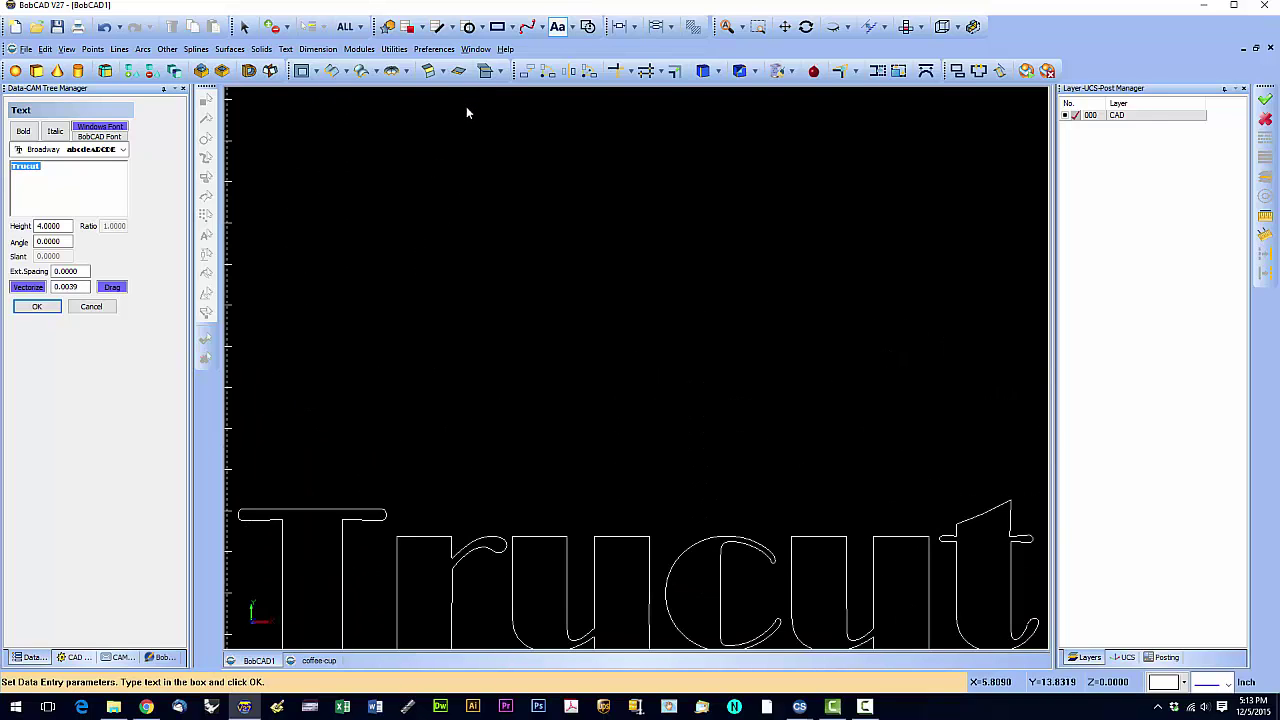
pyautogui.scroll(-1, 466, 107)
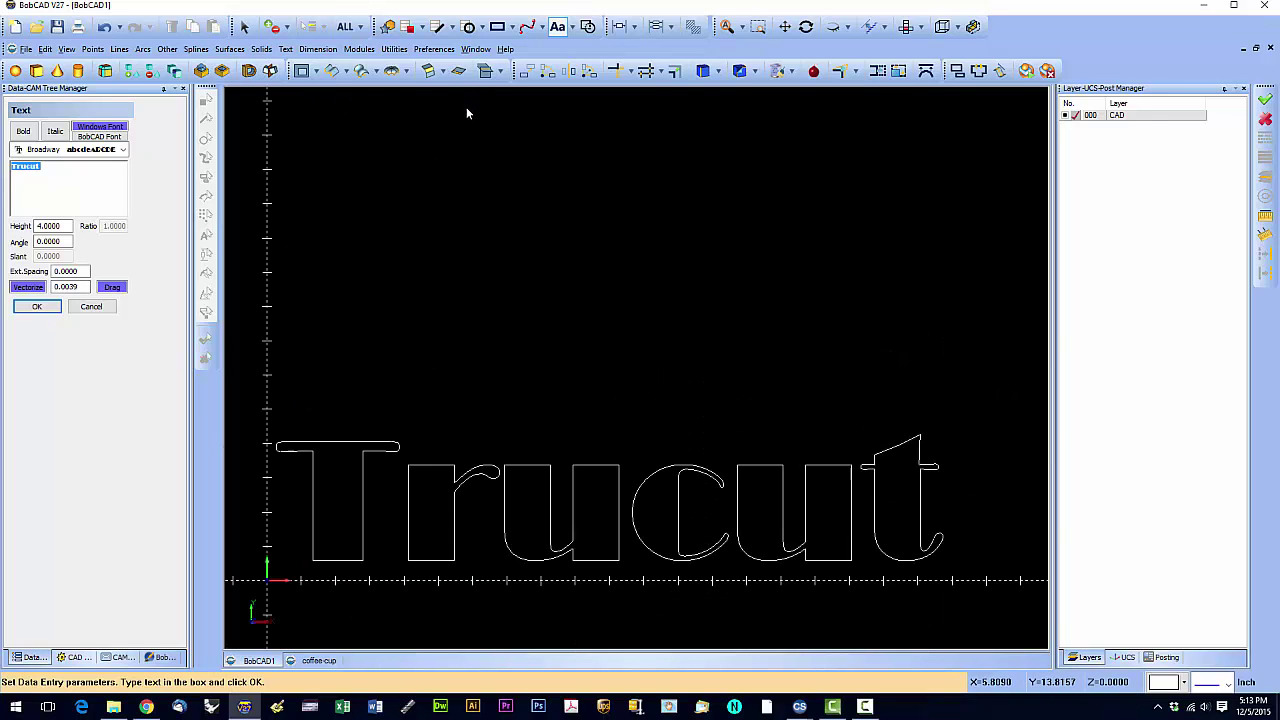
pyautogui.click(572, 28)
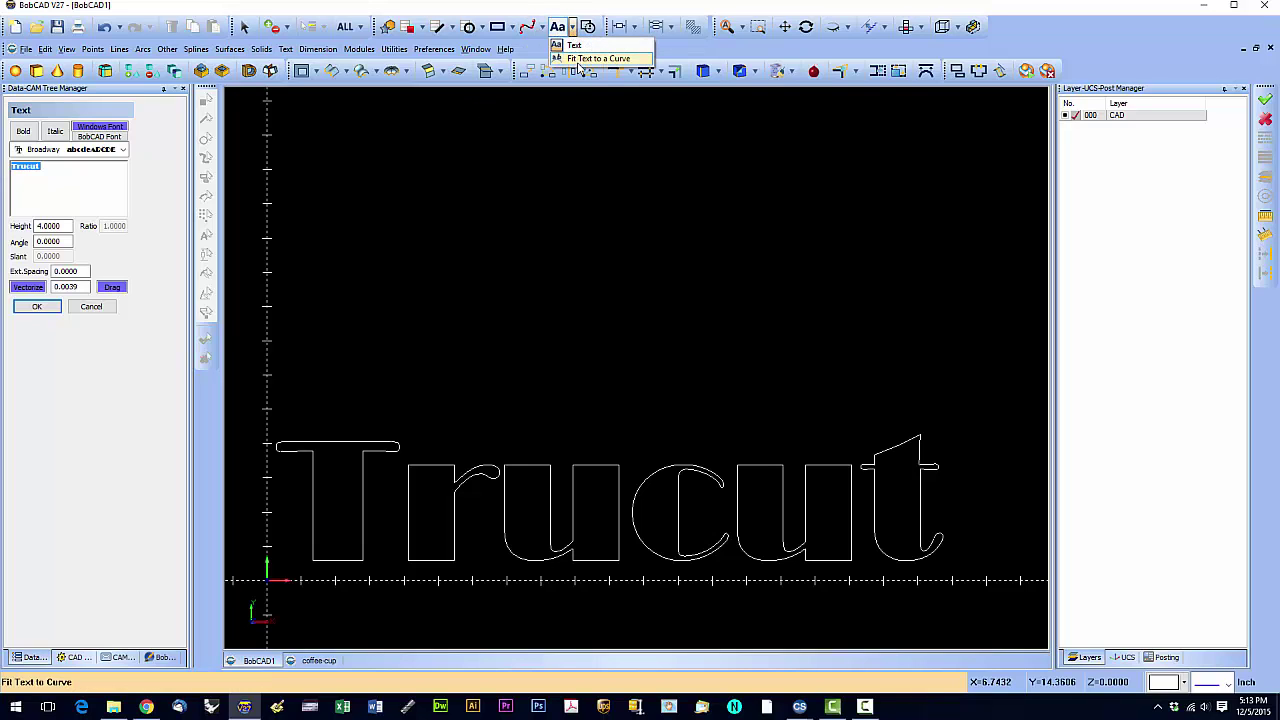
pyautogui.click(598, 58)
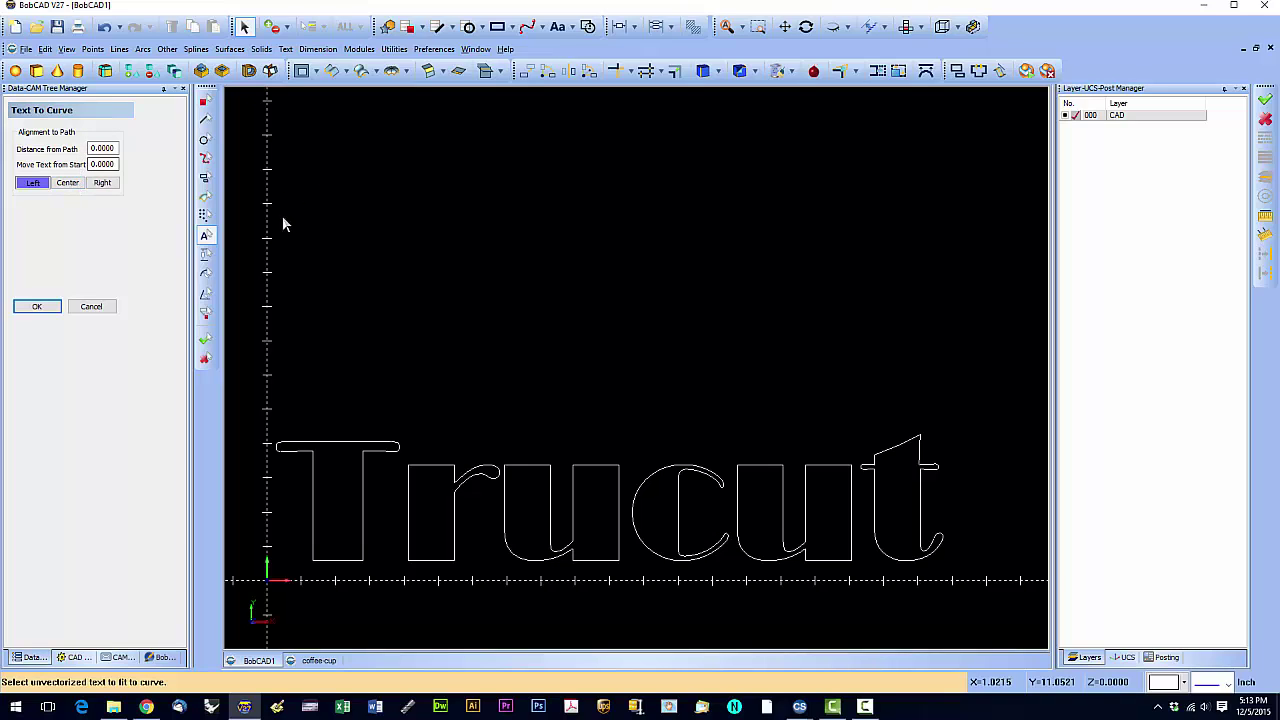
pyautogui.click(92, 307)
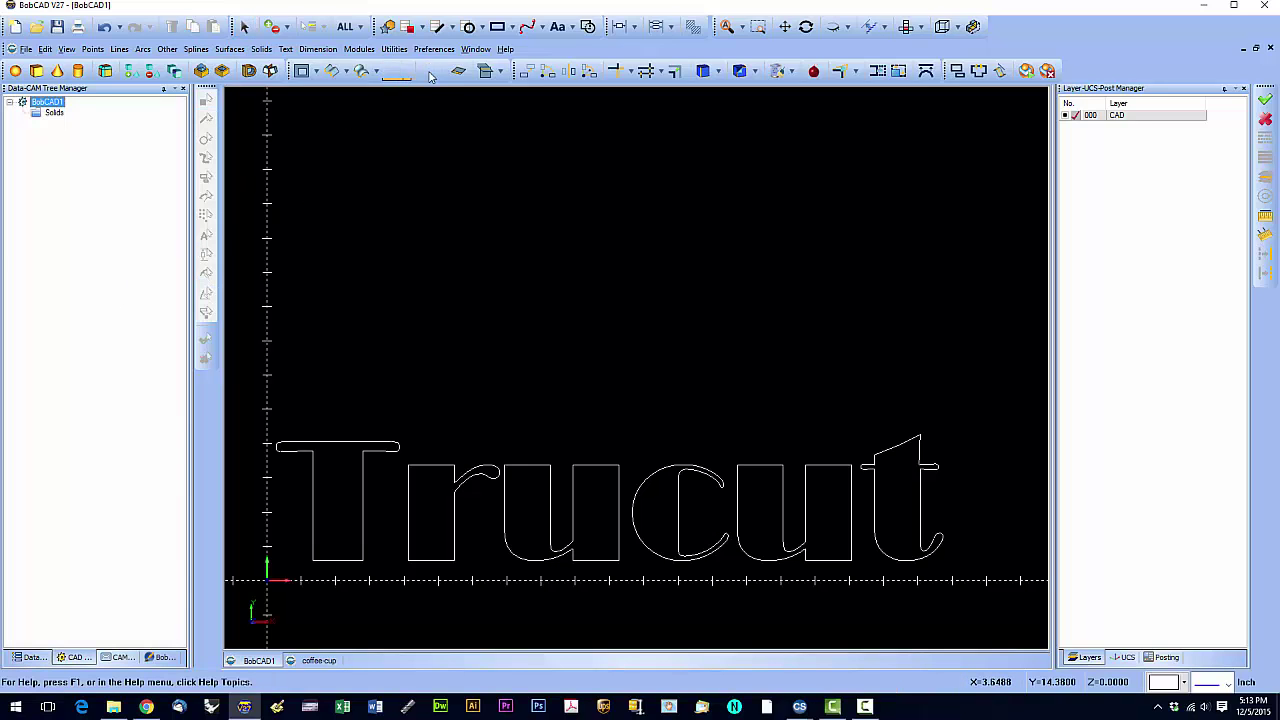
# Step: Draw a wavy interpolated spline through four points above the Trucut text, spanning its full width, and finish the curve
pyautogui.click(469, 26)
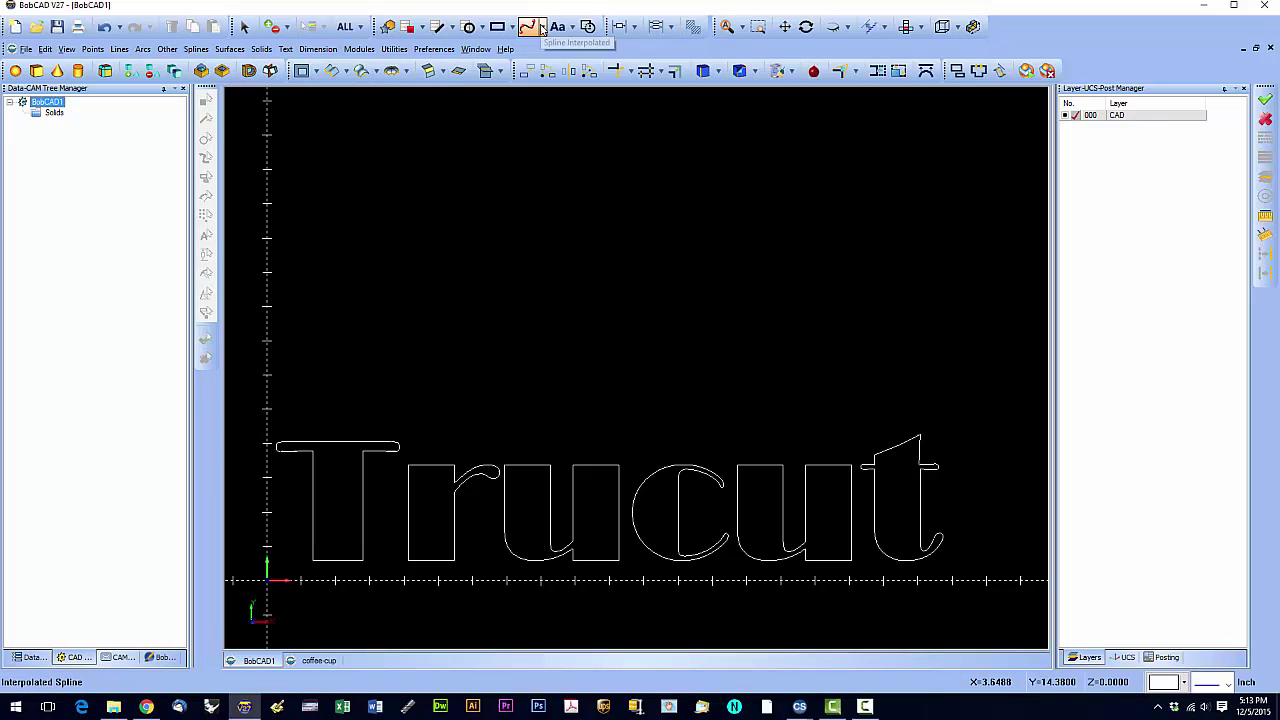
pyautogui.click(531, 27)
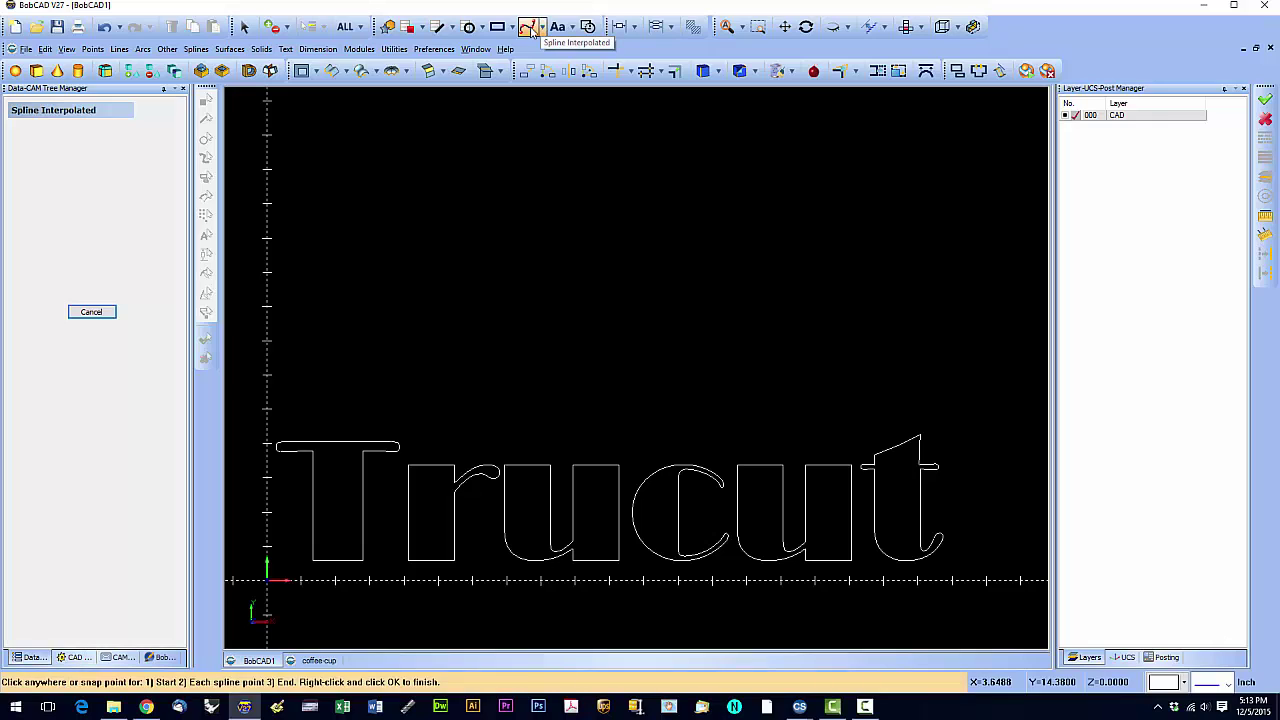
pyautogui.click(292, 333)
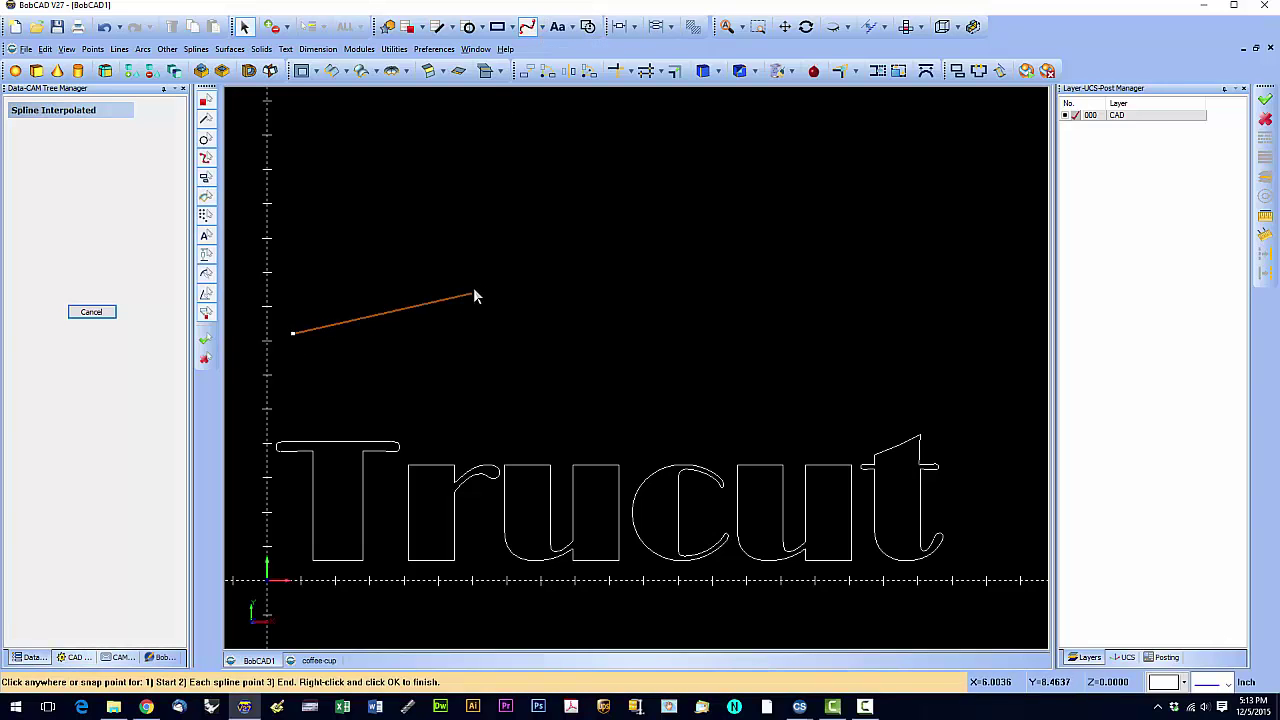
pyautogui.click(747, 317)
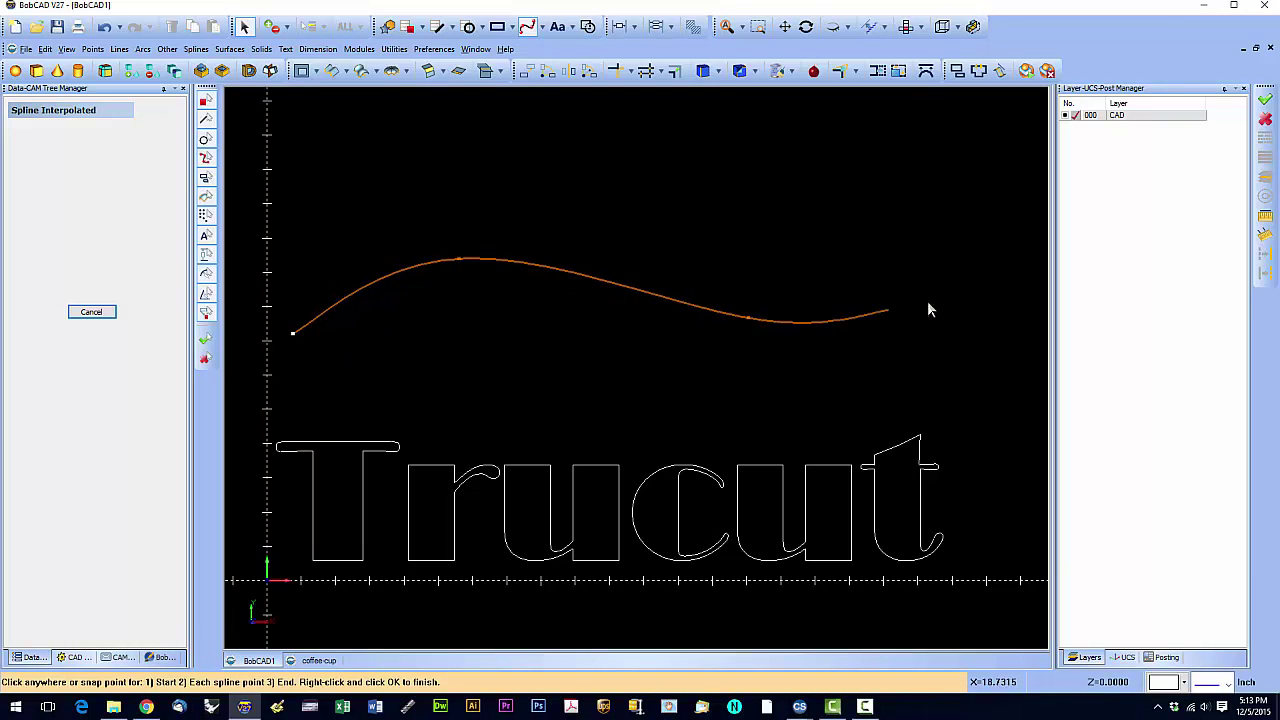
pyautogui.rightClick(1019, 261)
pyautogui.click(1036, 272)
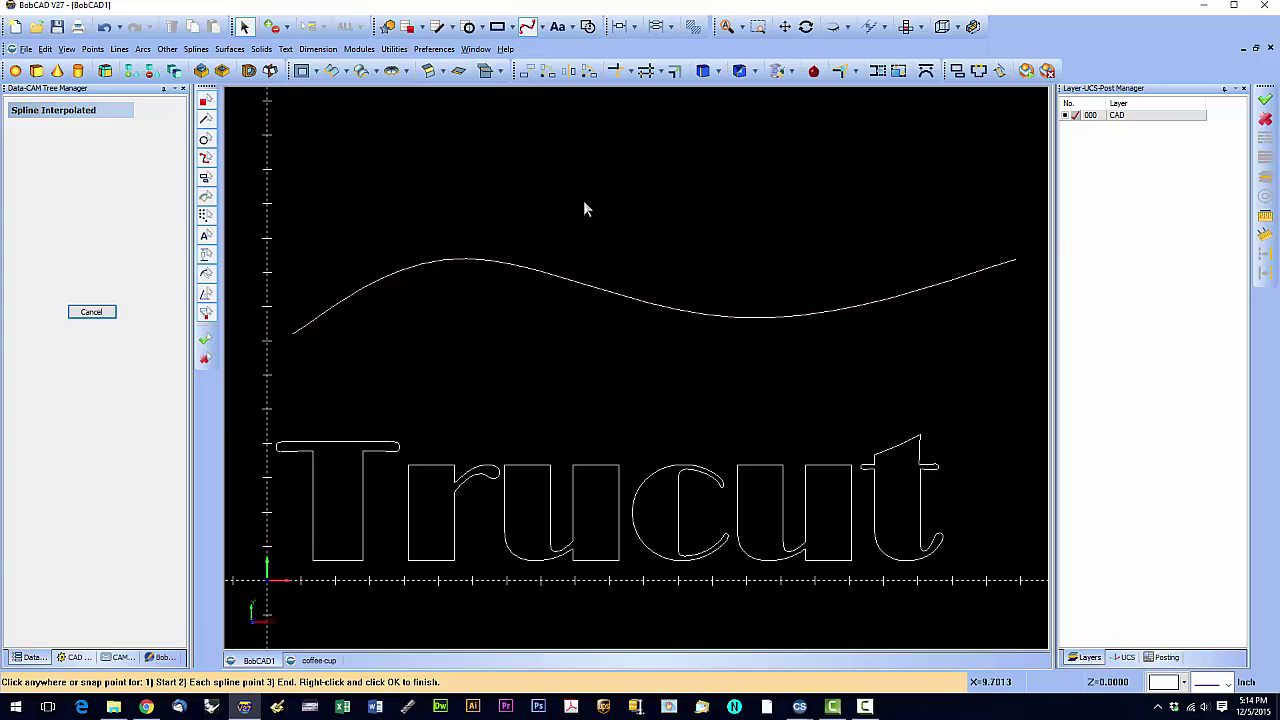
# Step: Start the Fit Text to a Curve command for placing text along the spline
pyautogui.click(571, 27)
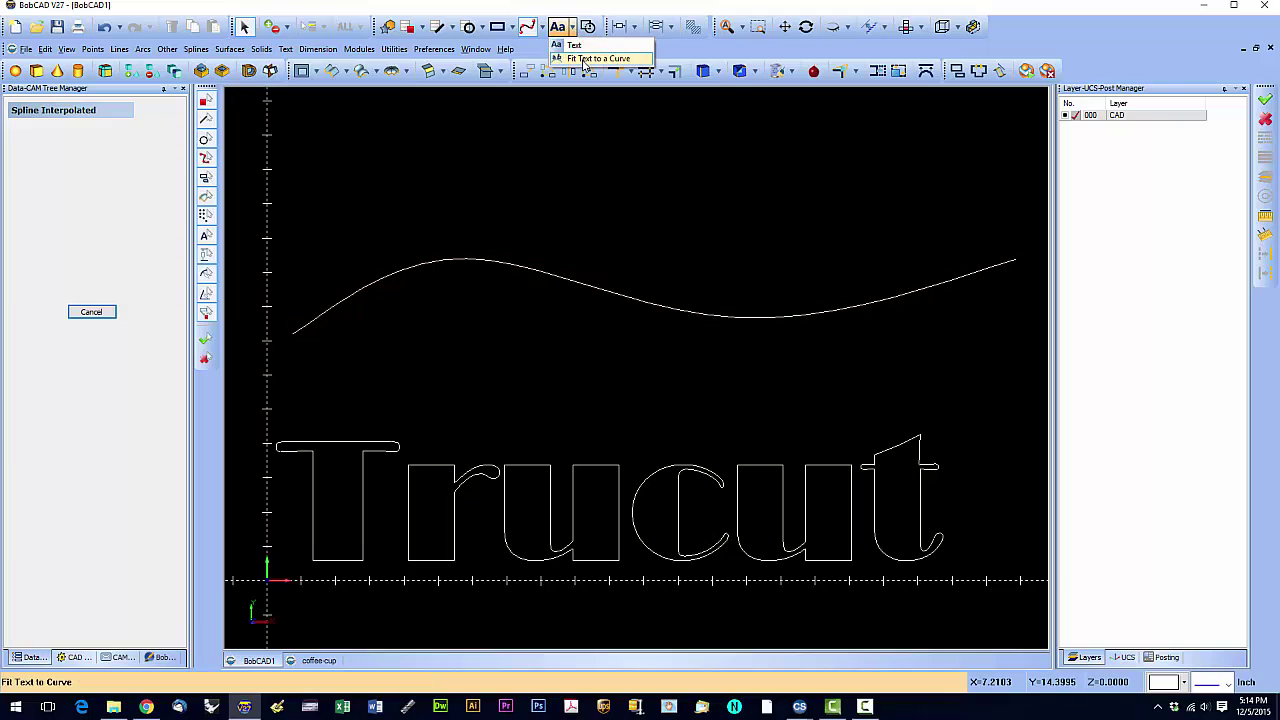
pyautogui.click(585, 59)
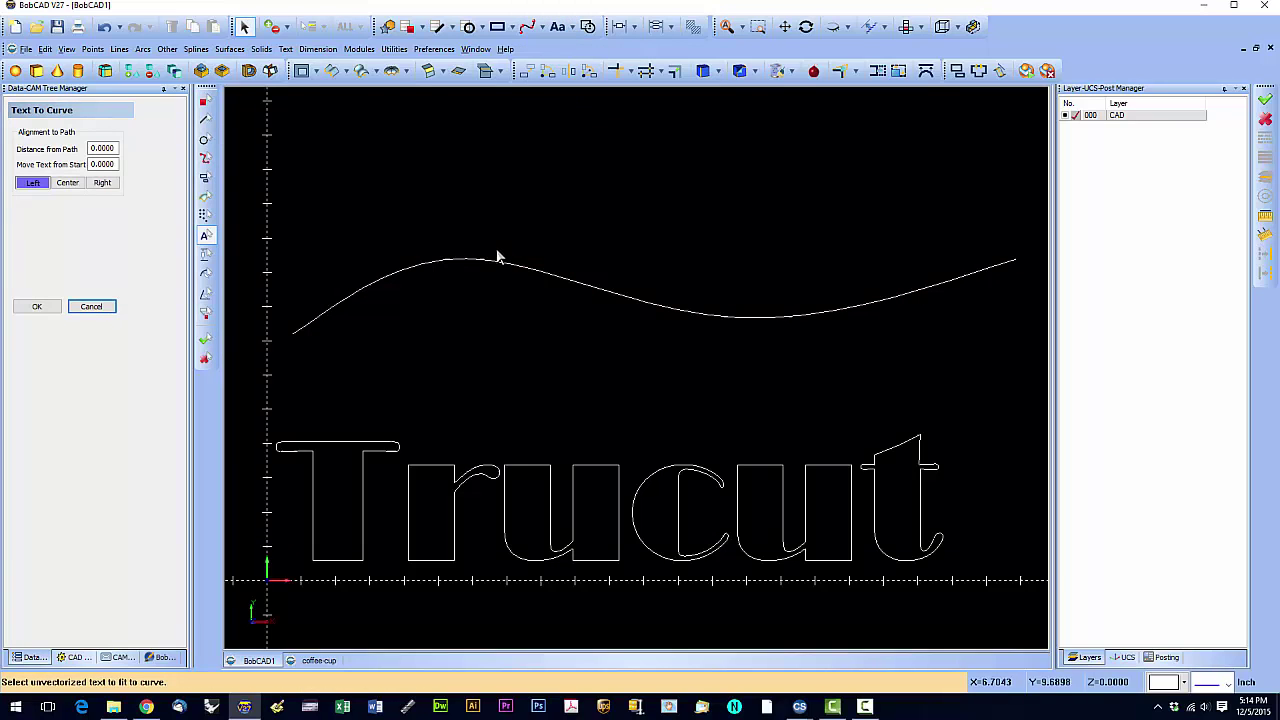